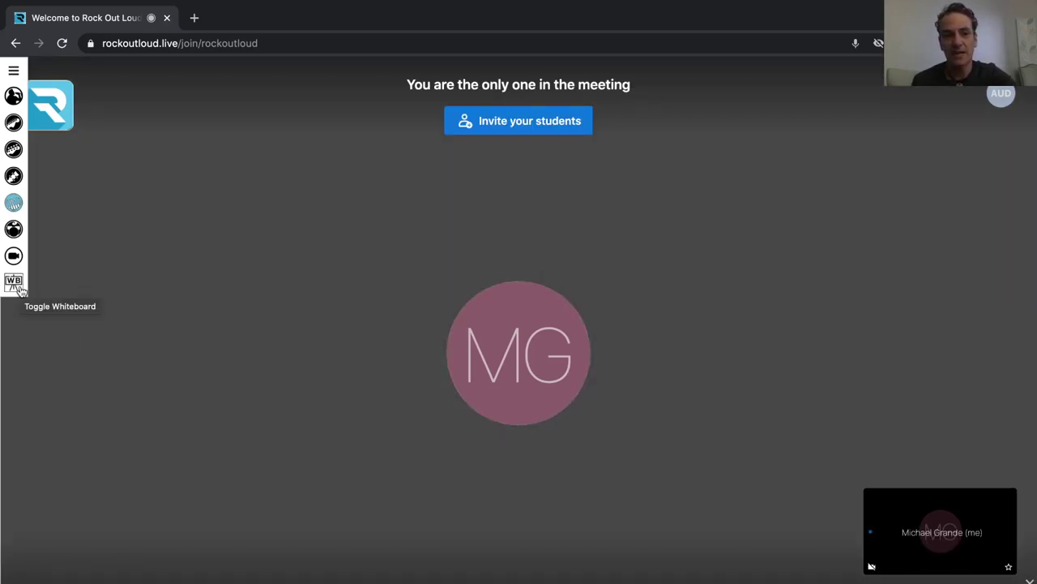
- Turn on the whiteboard and share the Chrome application window "Welcome to Rock Out..." with the meeting
left_click(19, 289)
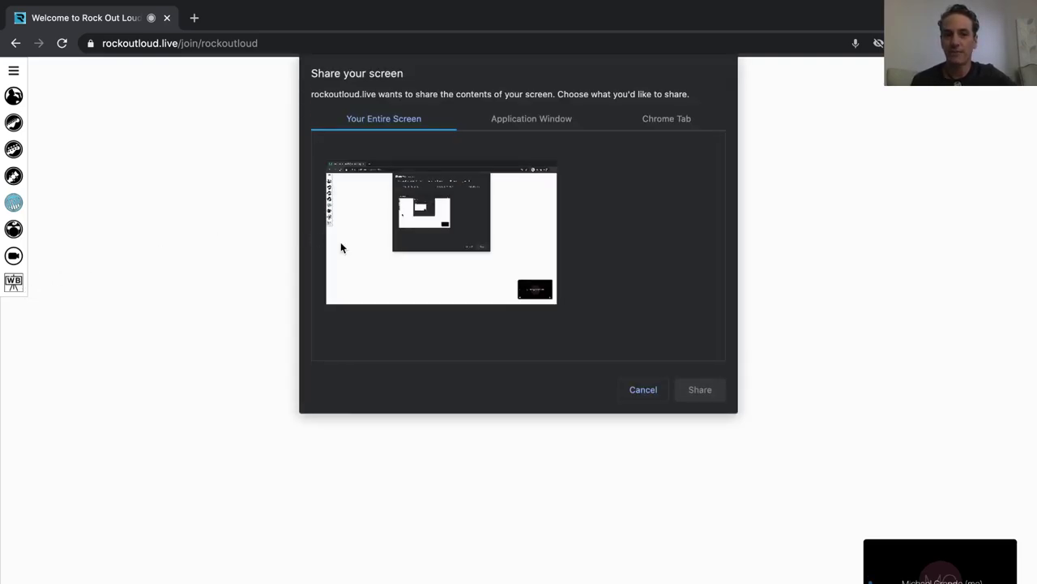
left_click(533, 118)
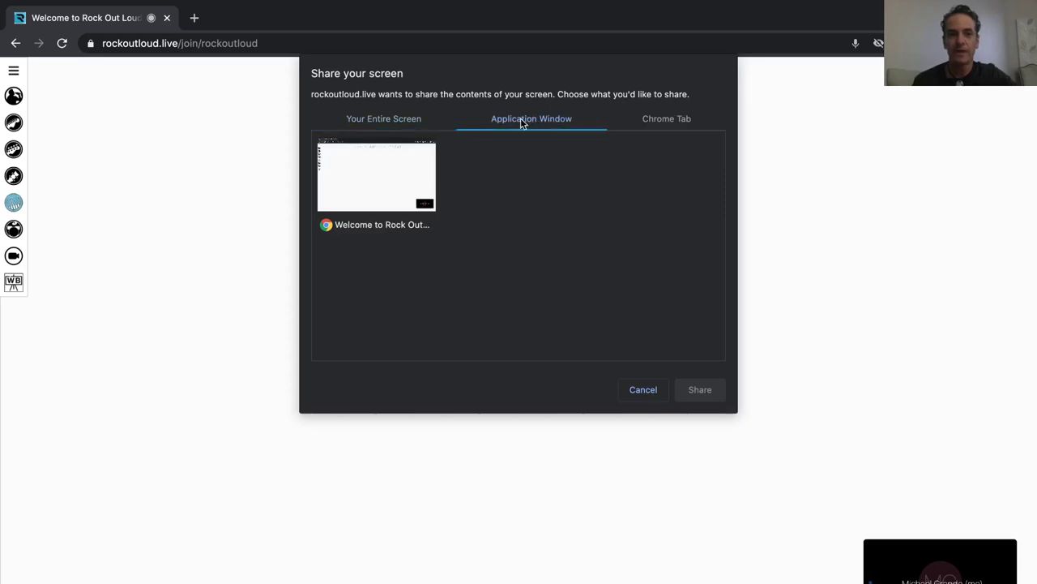
left_click(405, 172)
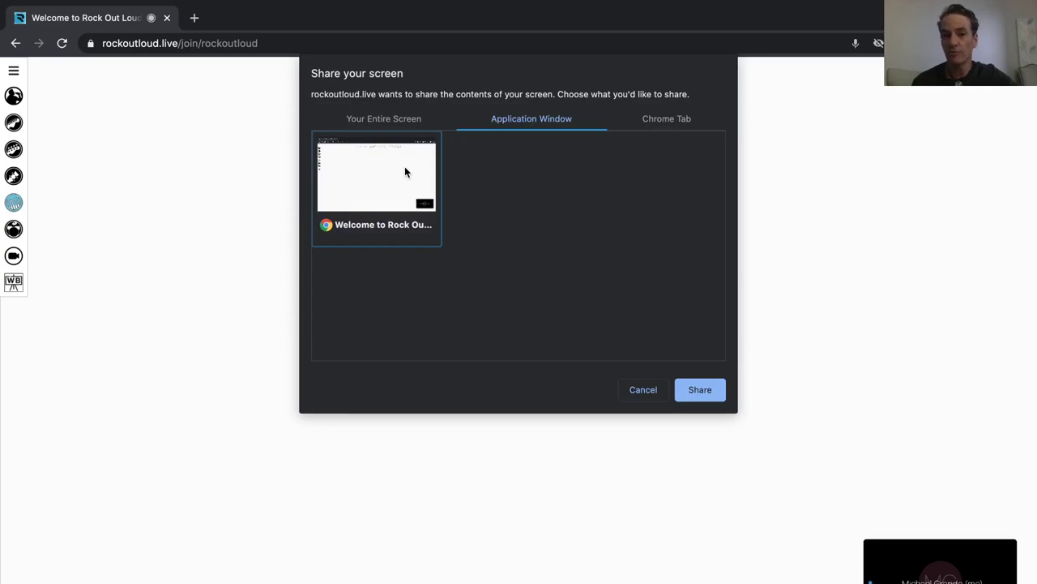
left_click(700, 390)
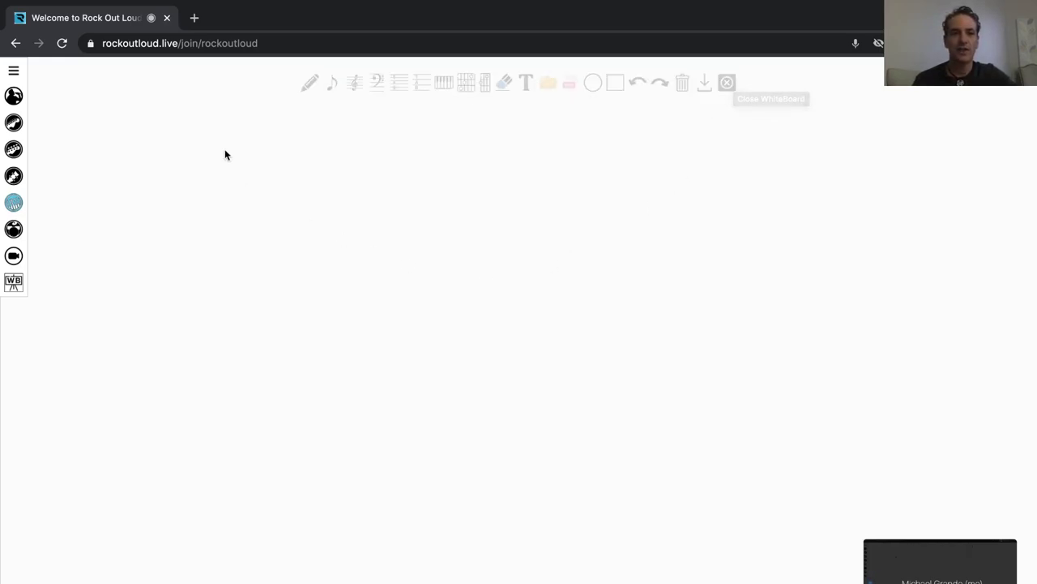
- Insert a treble clef staff and move it up to the upper part of the whiteboard
left_click(354, 86)
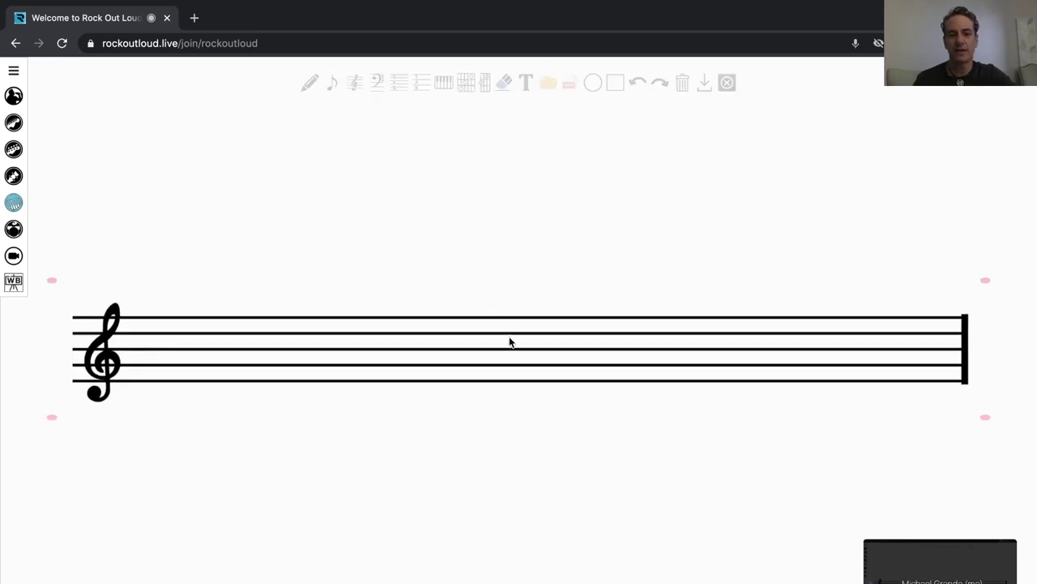
left_click_drag(510, 340, 514, 195)
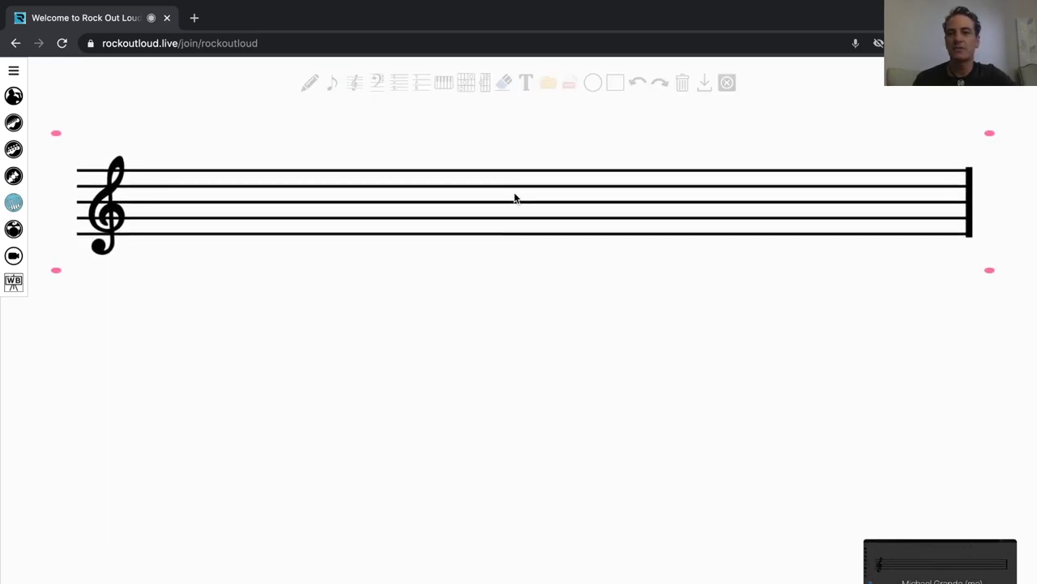
- Place three sharp symbols after the treble clef at the F, C and G positions to form the A major key signature
left_click(332, 85)
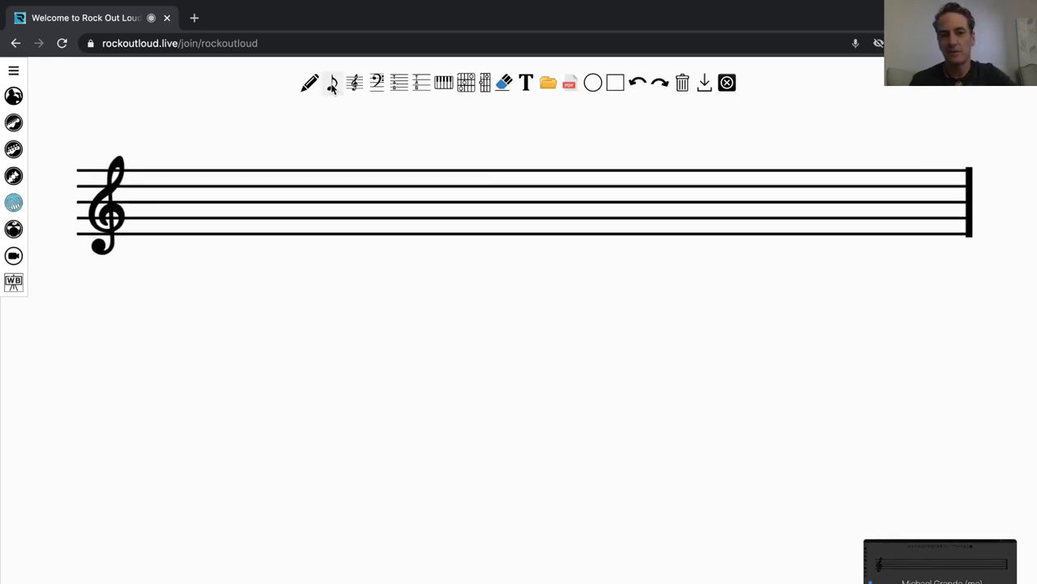
left_click(337, 136)
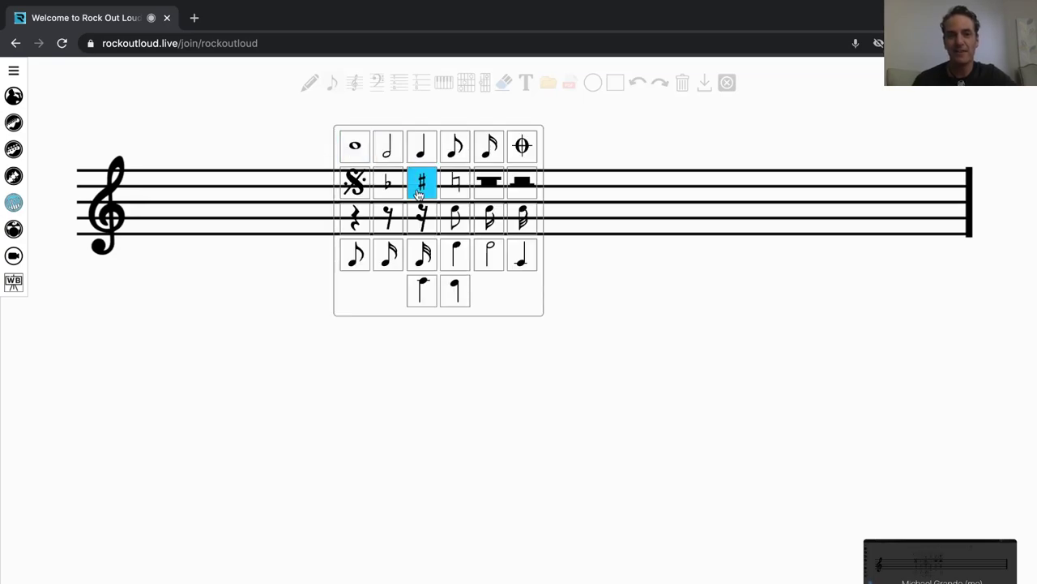
left_click(422, 183)
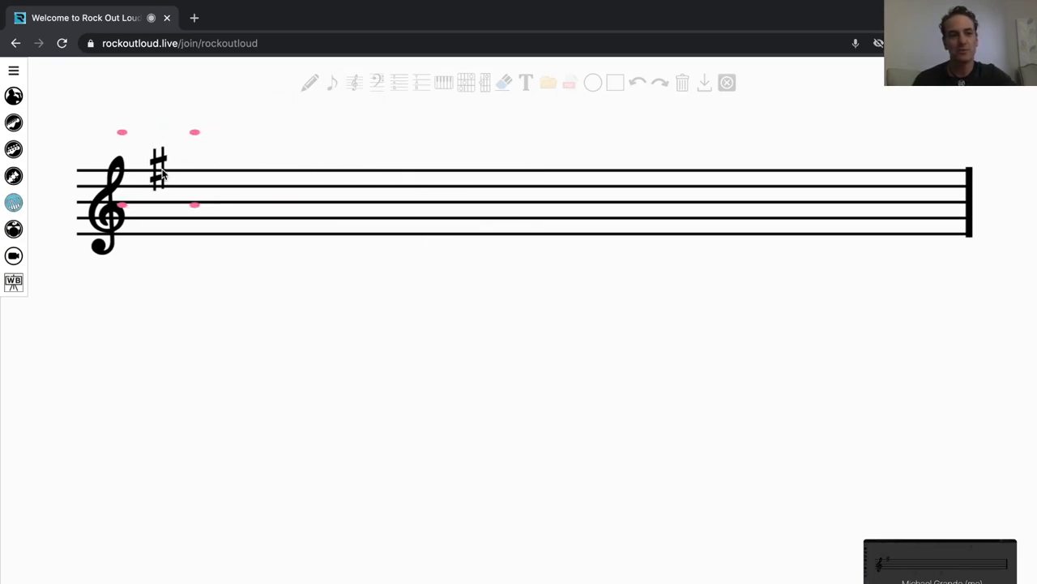
left_click(243, 168)
left_click(321, 211)
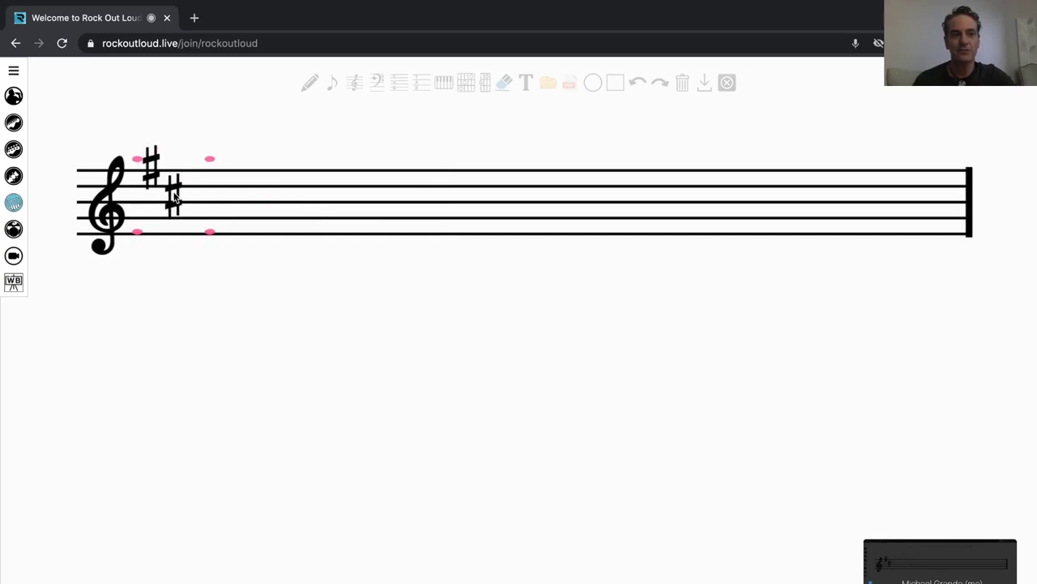
left_click(251, 155)
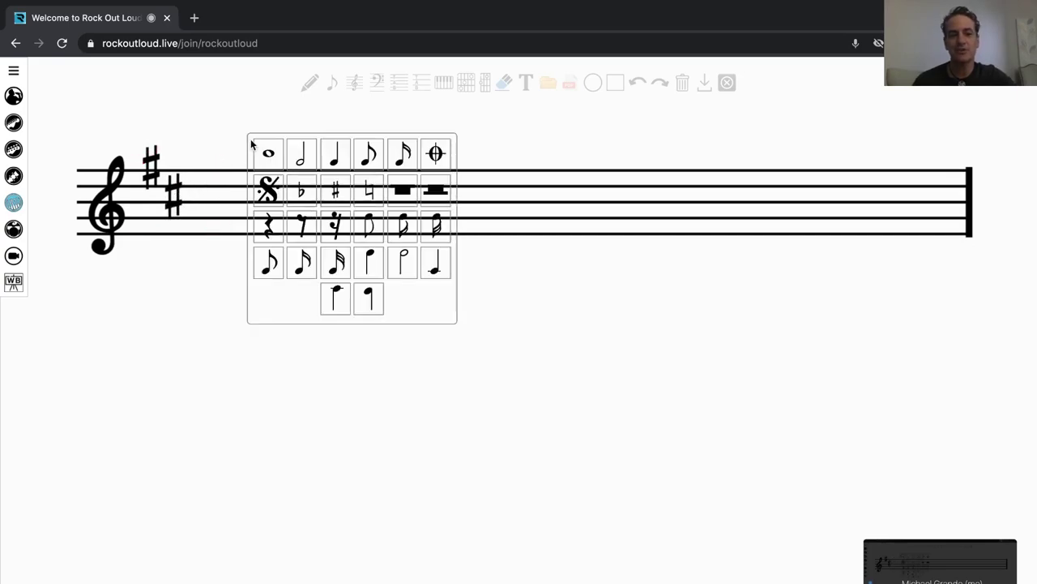
left_click(335, 191)
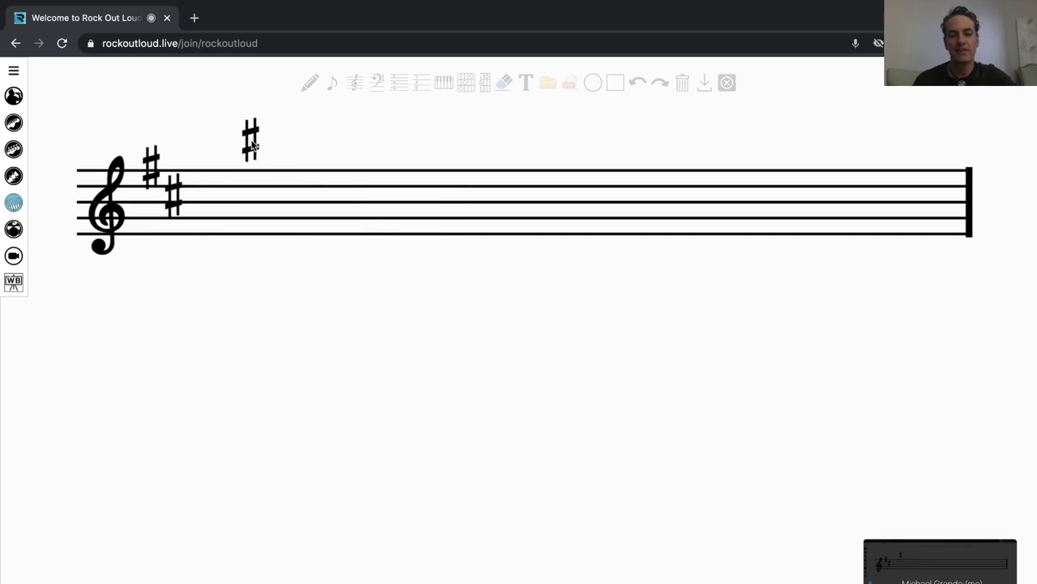
left_click_drag(253, 144, 201, 166)
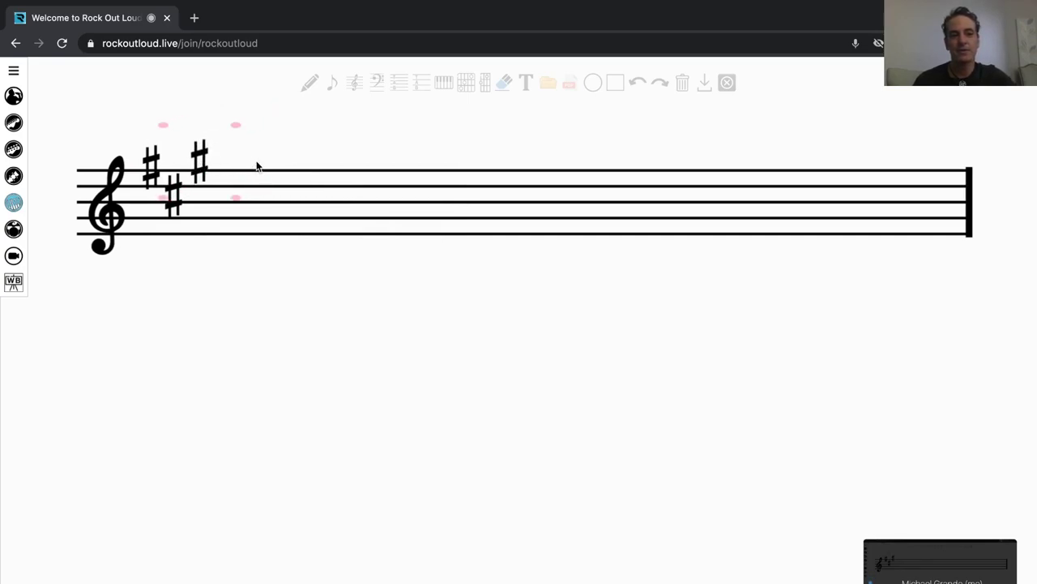
- Try adding a quarter note to the staff's lowest space, and undo it
left_click(333, 174)
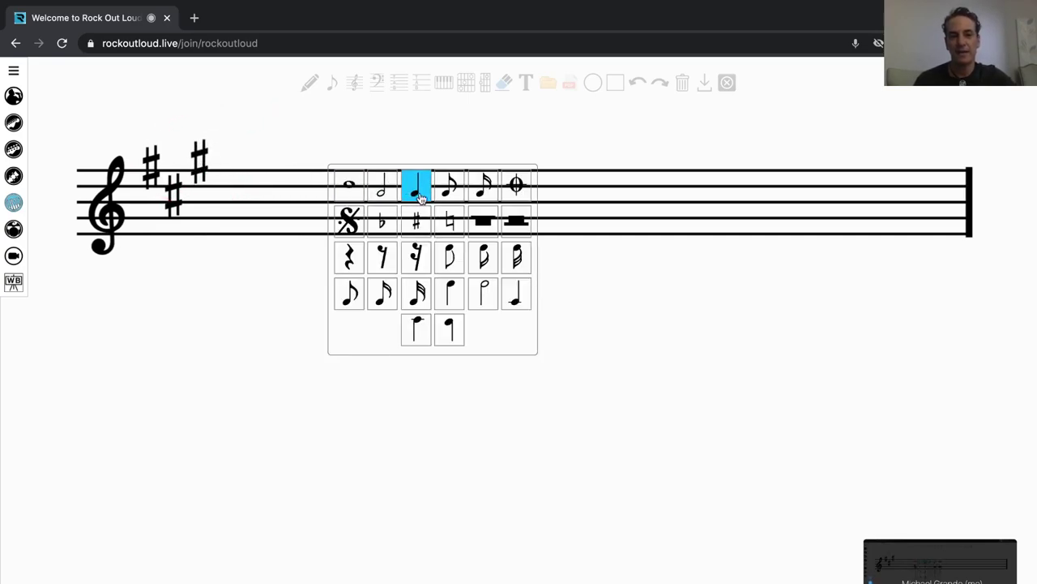
left_click(418, 197)
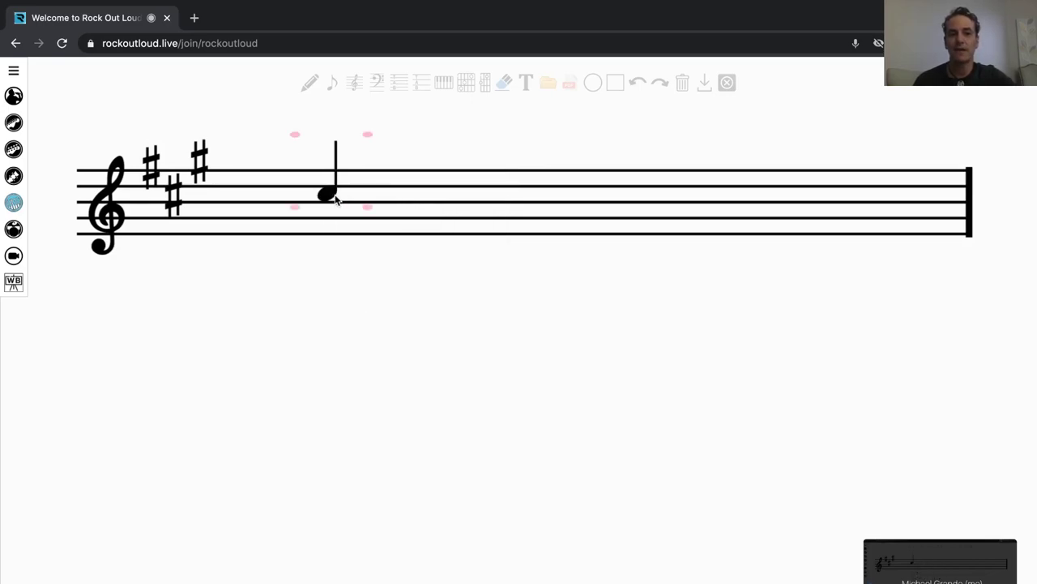
left_click_drag(328, 196, 329, 228)
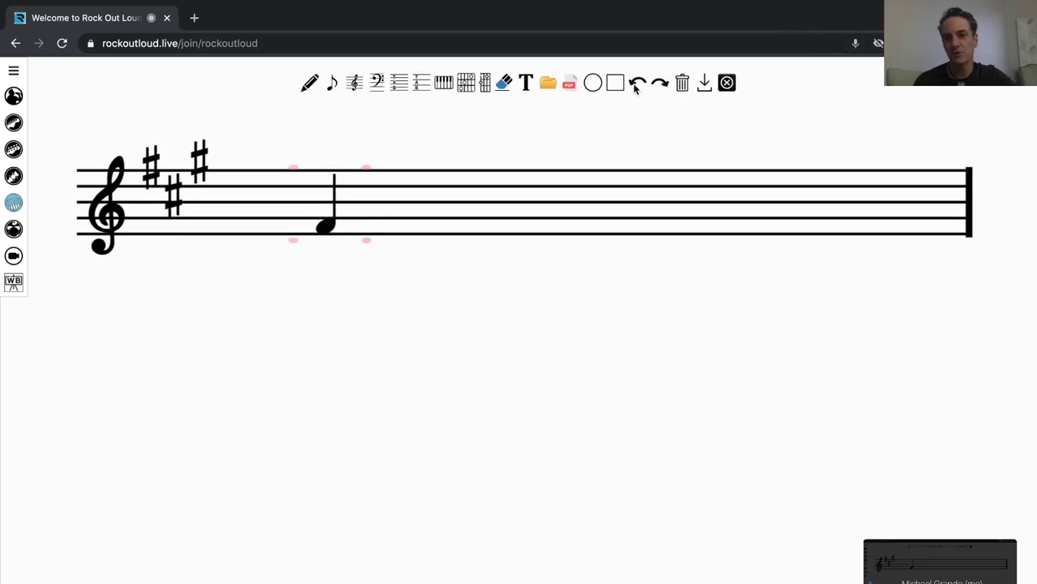
left_click(637, 83)
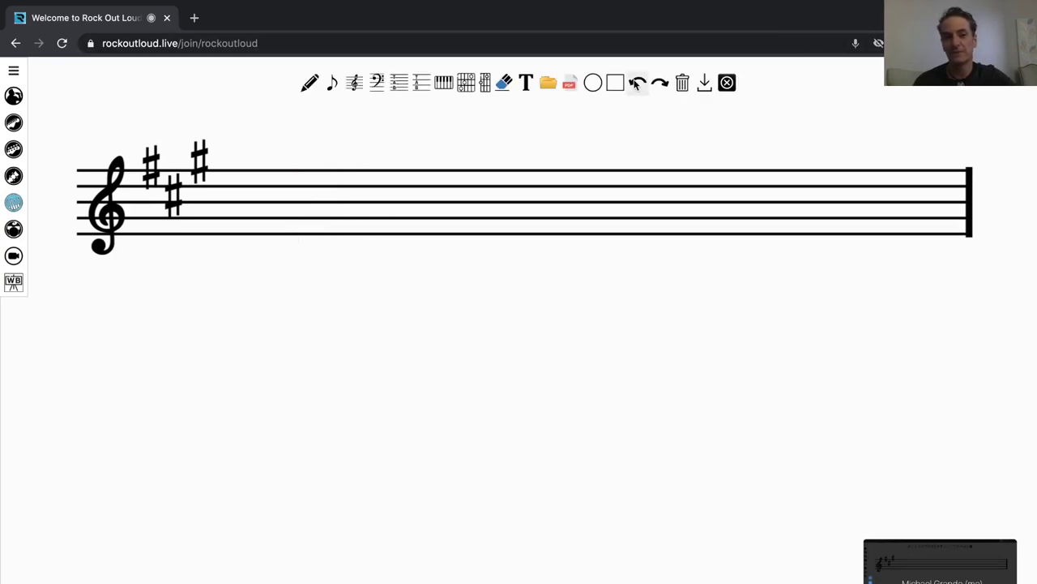
- Insert a piano keyboard diagram below the staff and set the pencil to thickness 26 with a red color
left_click(444, 83)
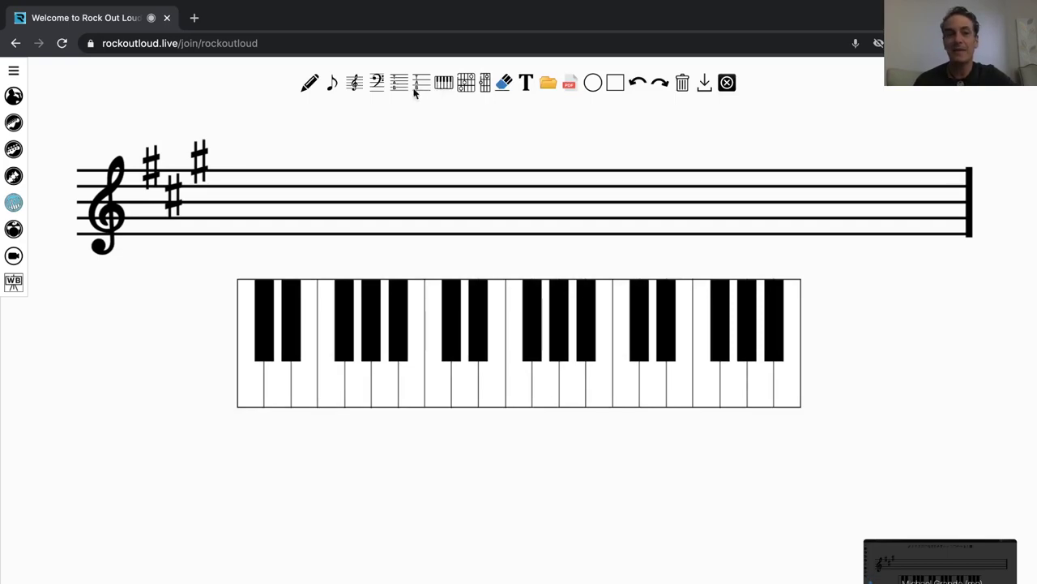
left_click(308, 84)
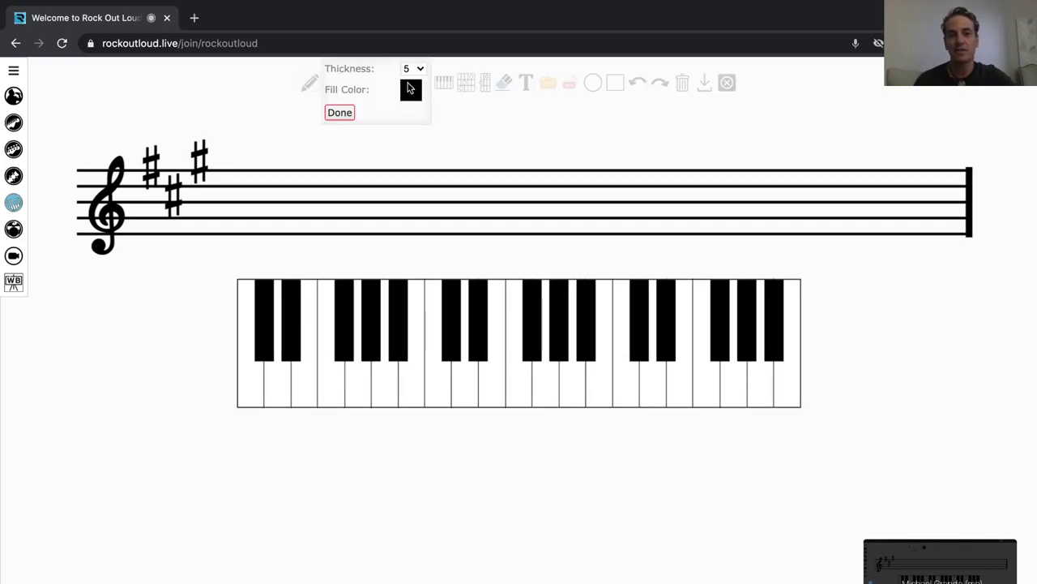
left_click(418, 68)
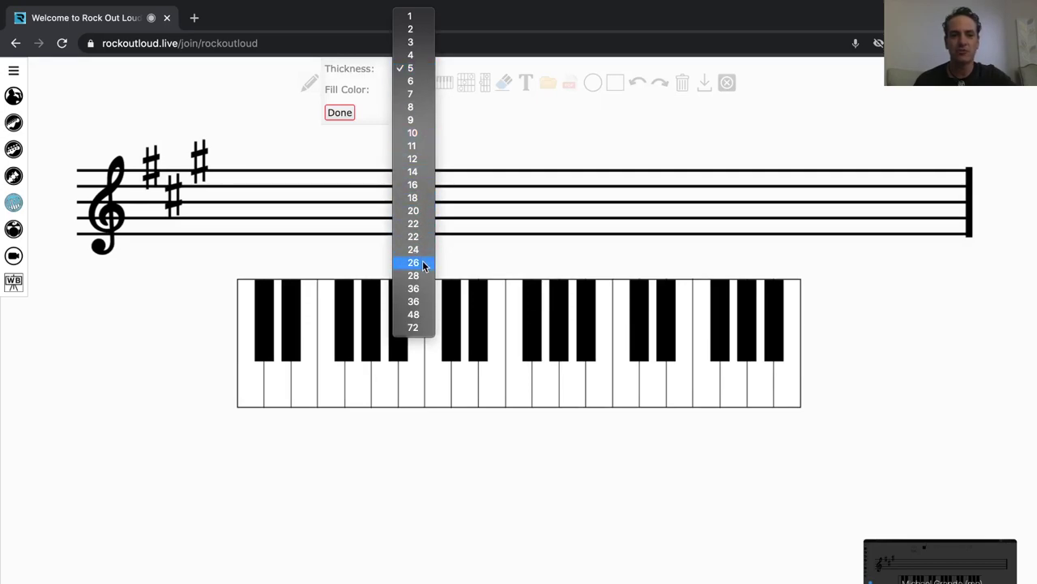
left_click(423, 266)
left_click(419, 86)
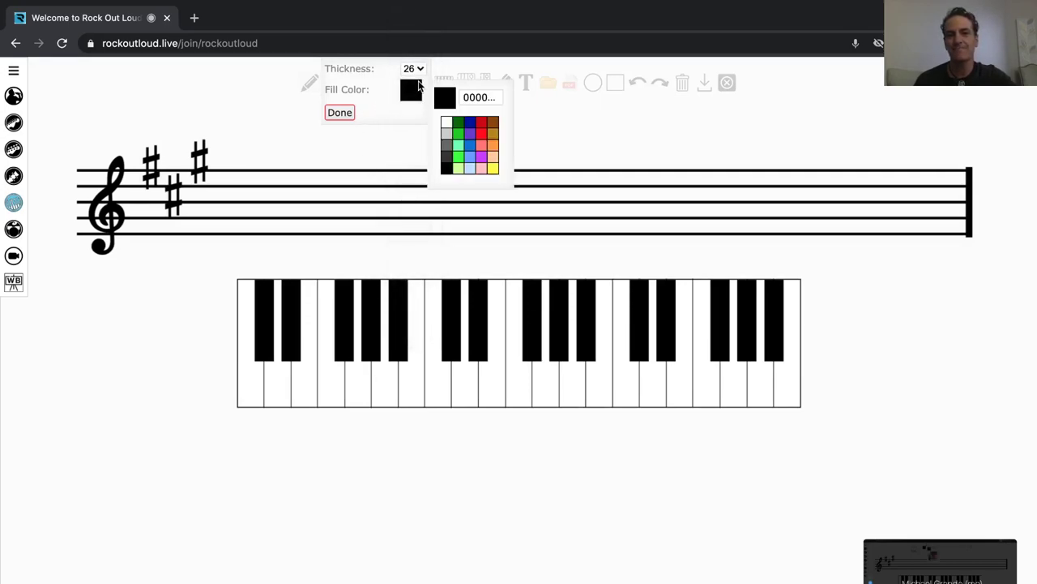
left_click(481, 122)
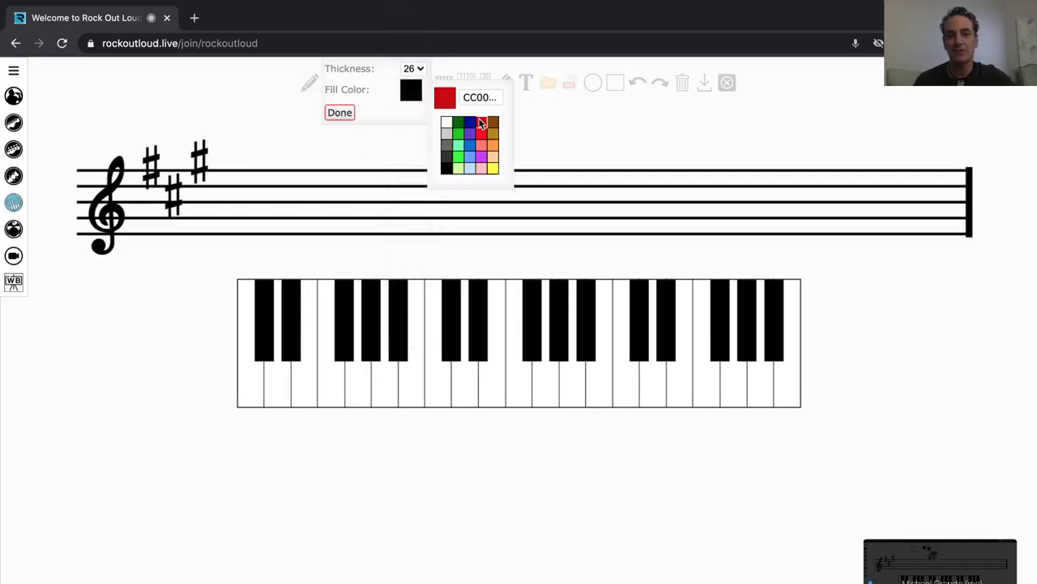
left_click(339, 113)
- Mark the A major scale with red dots on the piano keys A, B, C#, D, E, F# and G#
left_click(381, 383)
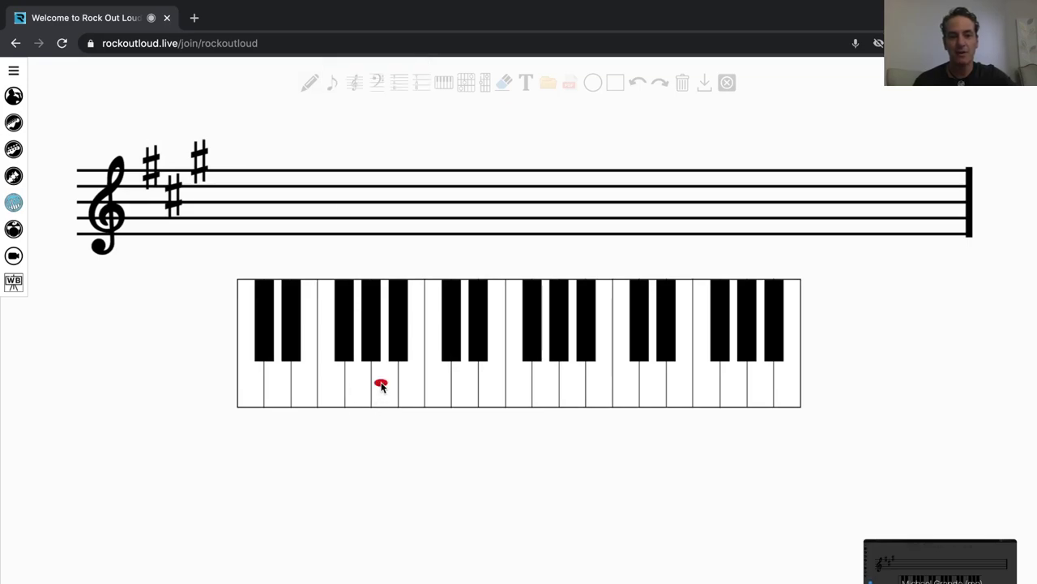
left_click(409, 382)
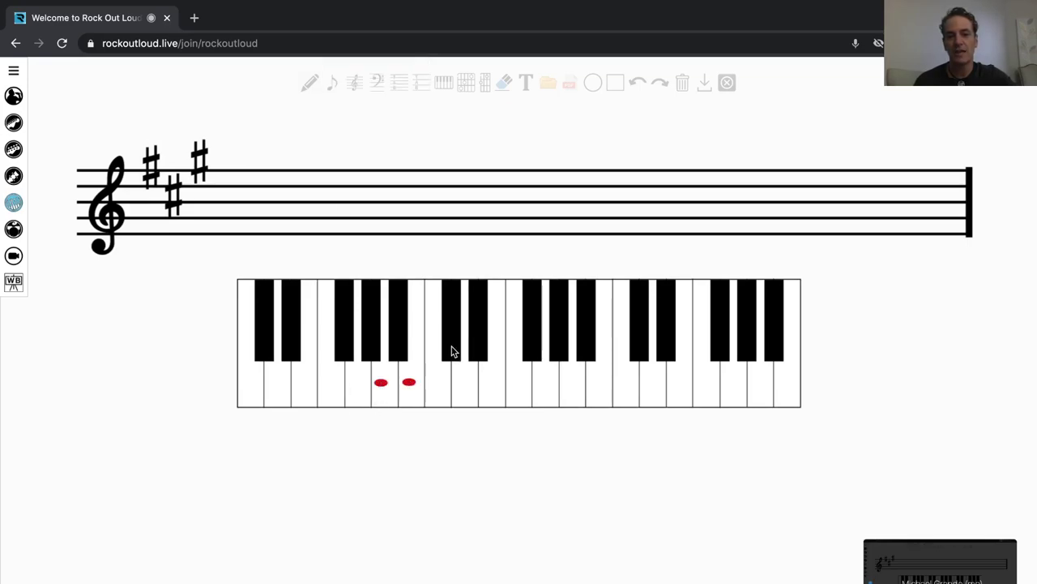
left_click(450, 348)
left_click(463, 382)
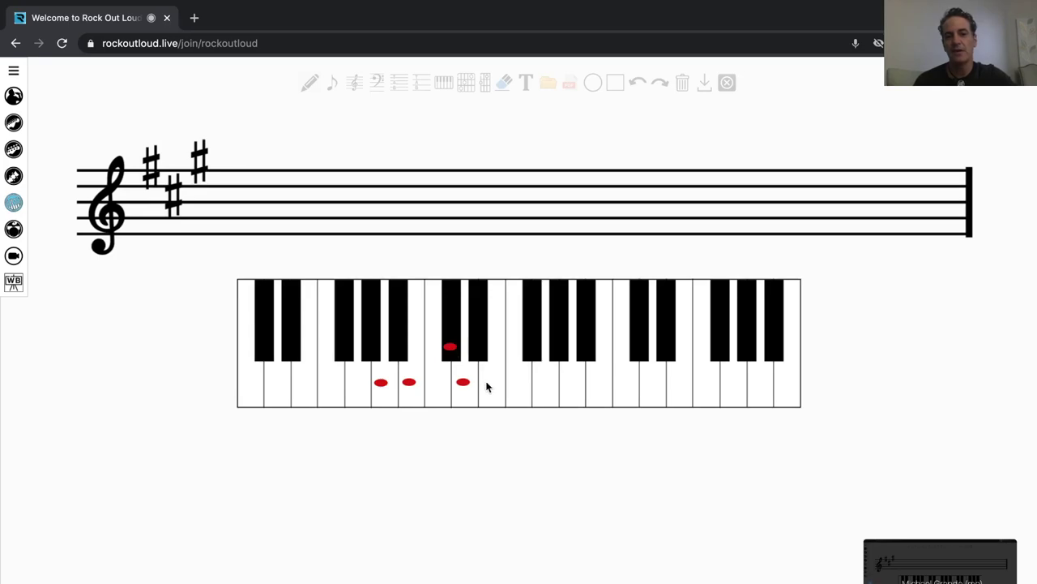
left_click(533, 343)
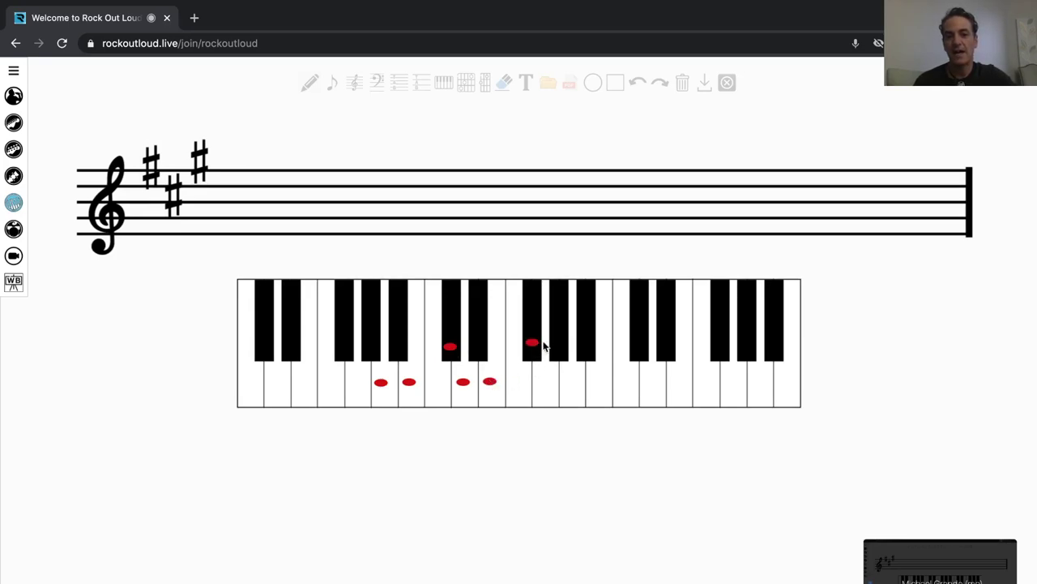
left_click(559, 344)
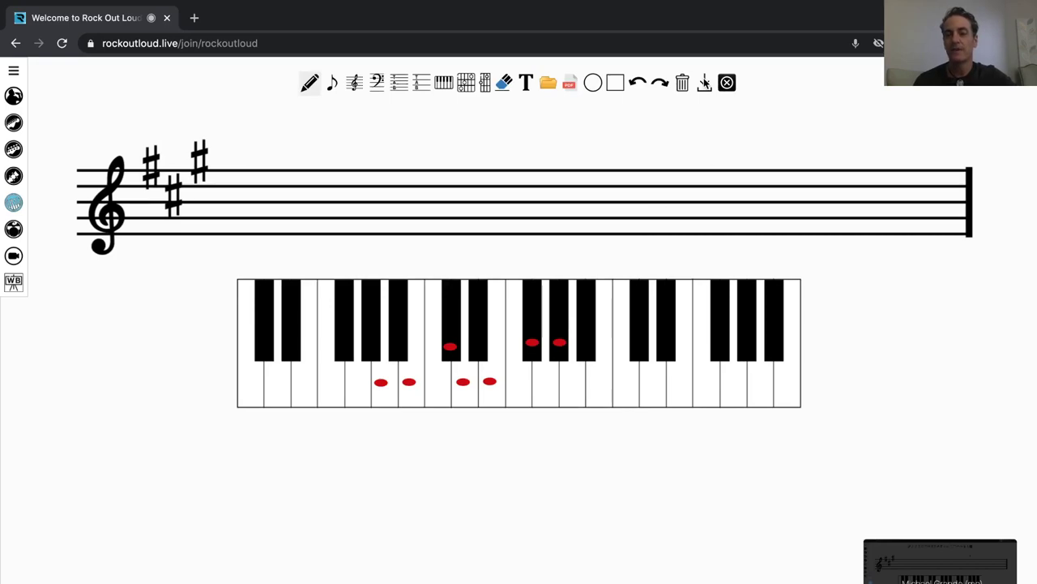
- Download the whiteboard as a PDF and switch to Acrobat Pro DC to view the file
left_click(704, 82)
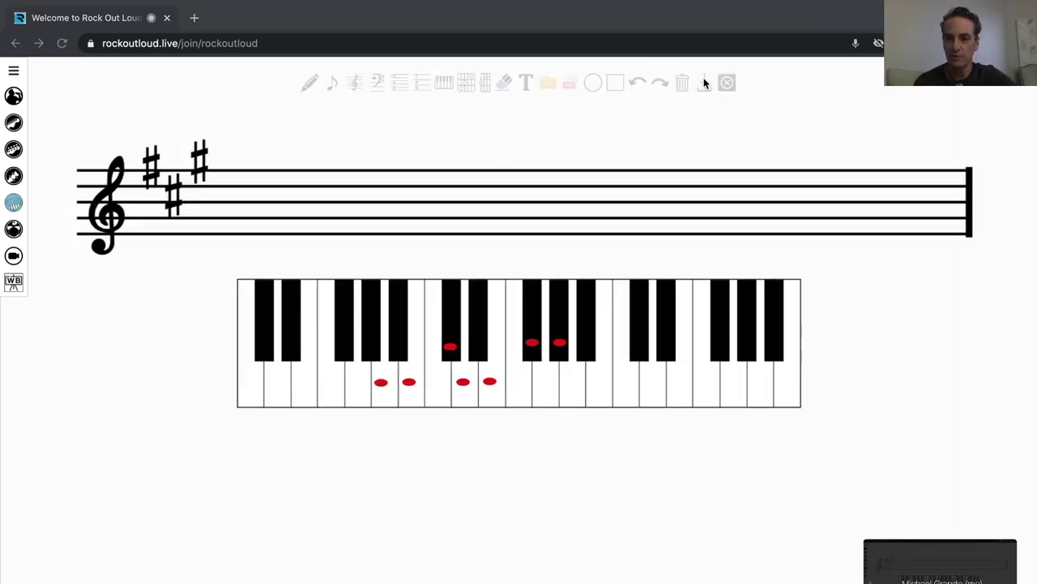
key("ctrl+Left")
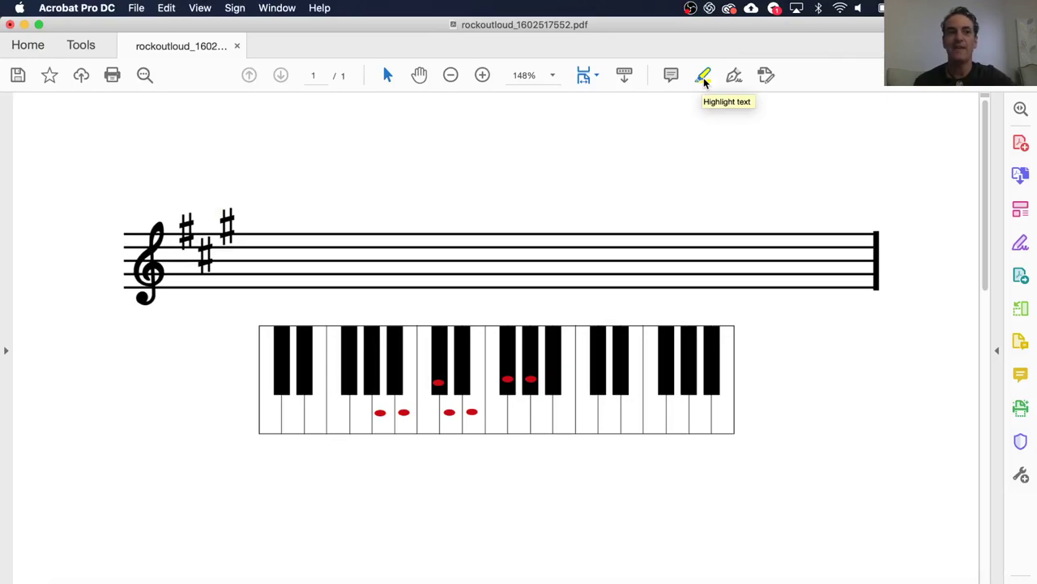
- Look at the Save As options for the downloaded PDF and dismiss them without saving
left_click(136, 8)
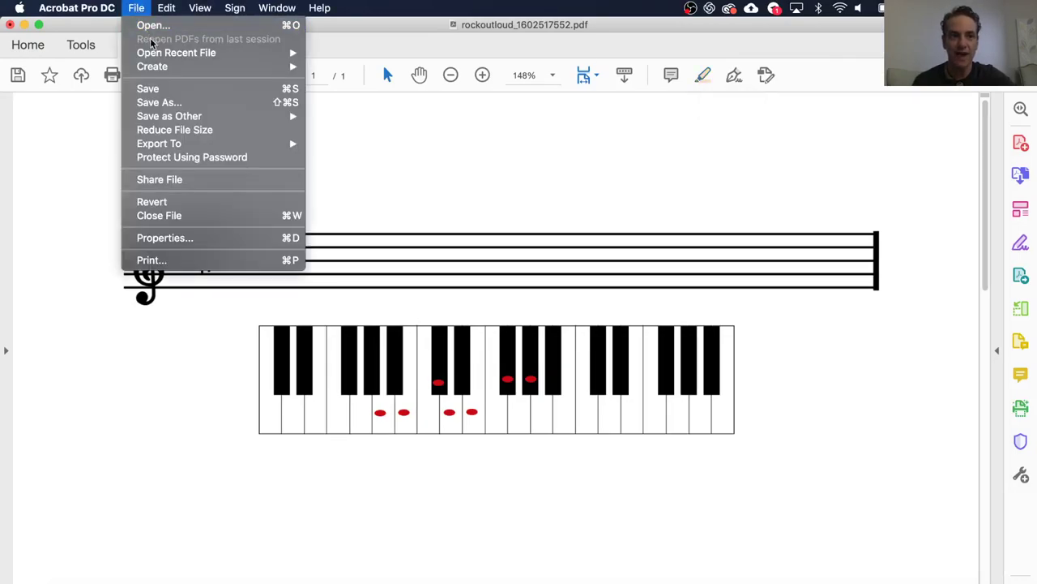
left_click(167, 103)
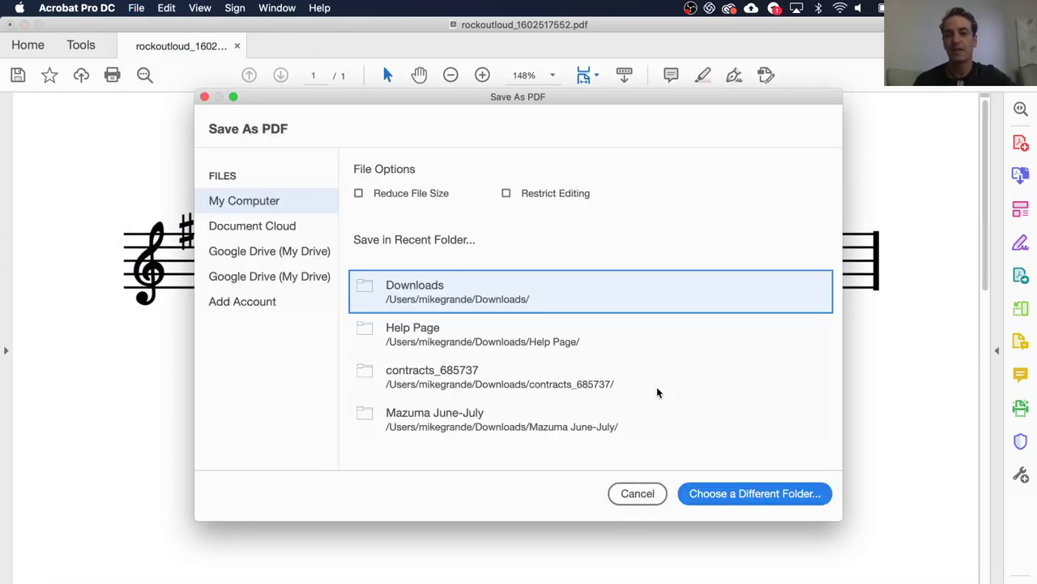
left_click(637, 494)
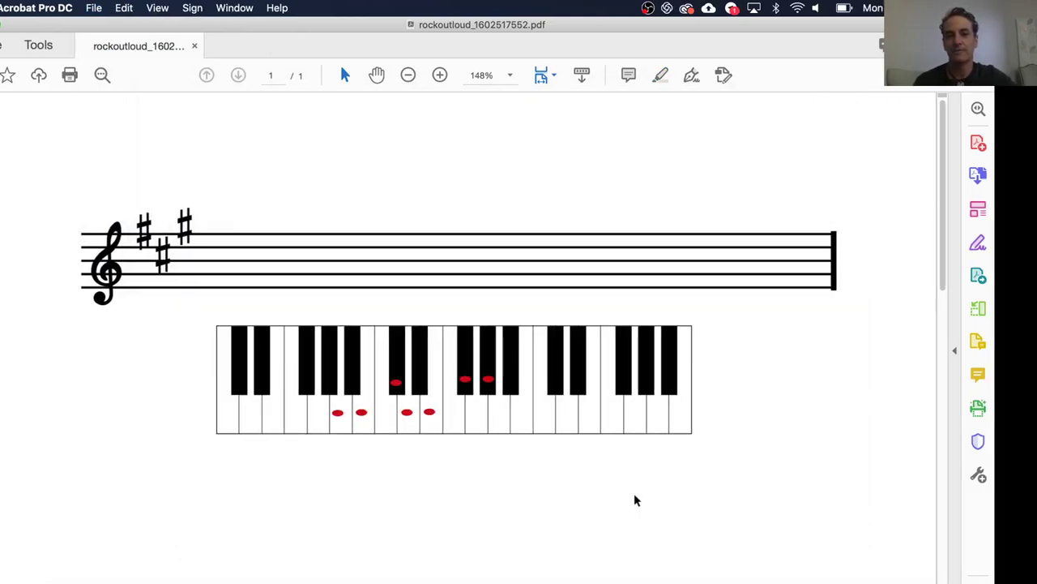
- Switch back to Chrome and clear everything from the whiteboard
key("super+Tab")
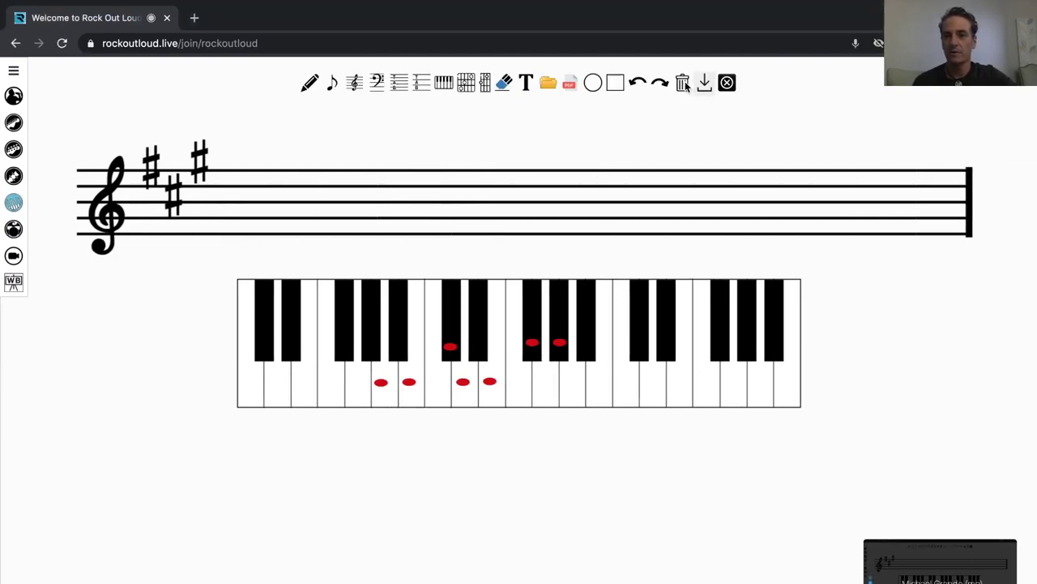
left_click(683, 84)
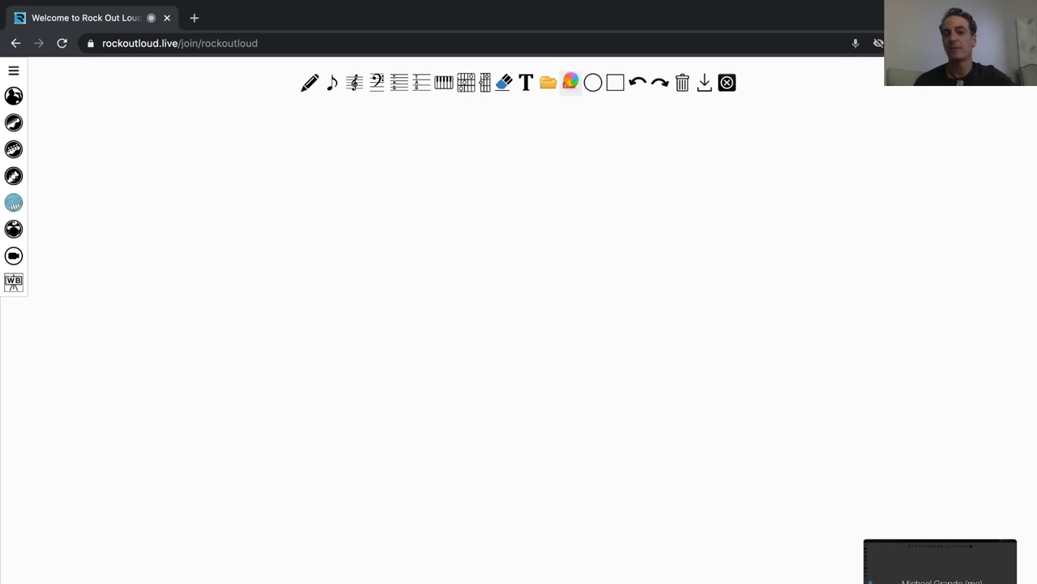
- Import the PDF file "Understanding the Whiteboard I.pdf" from the Downloads folder into the whiteboard
left_click(571, 82)
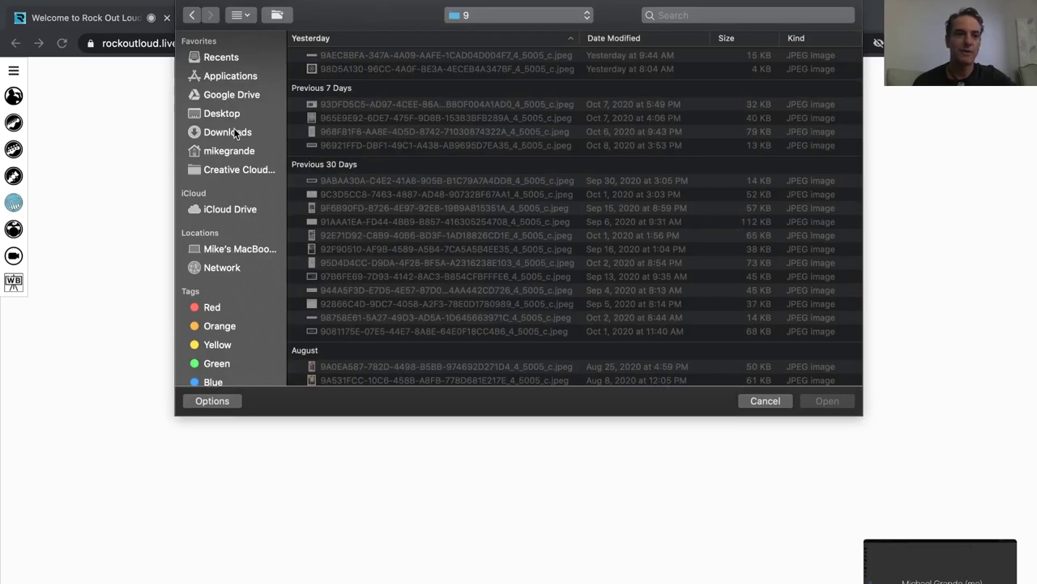
left_click(234, 130)
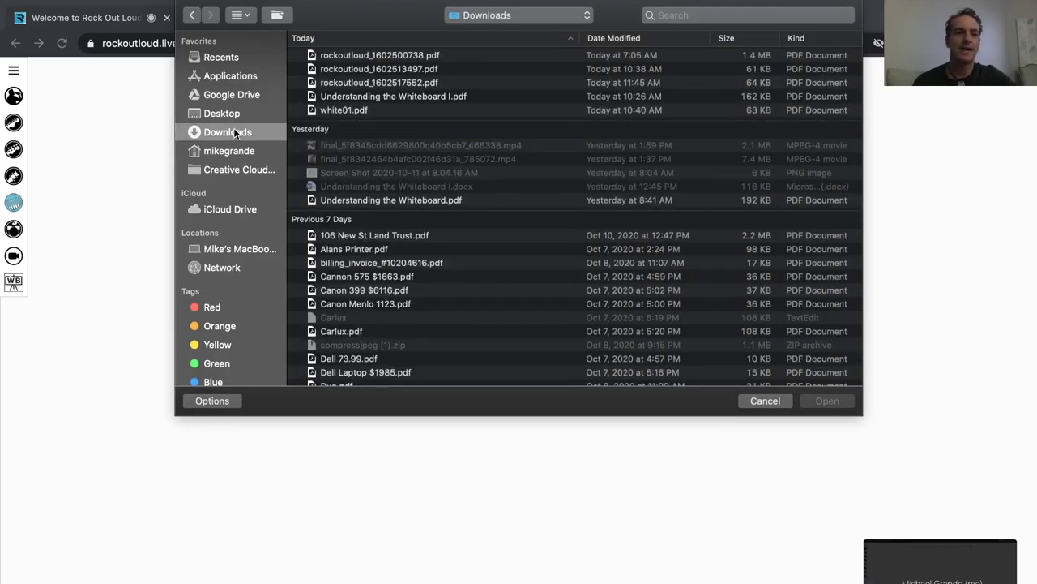
left_click(418, 94)
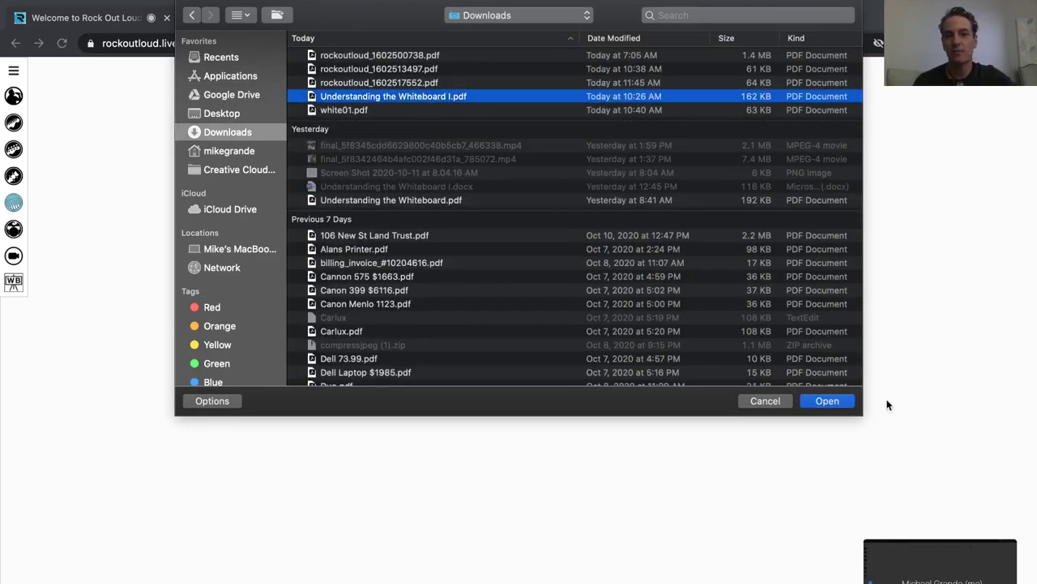
left_click(827, 401)
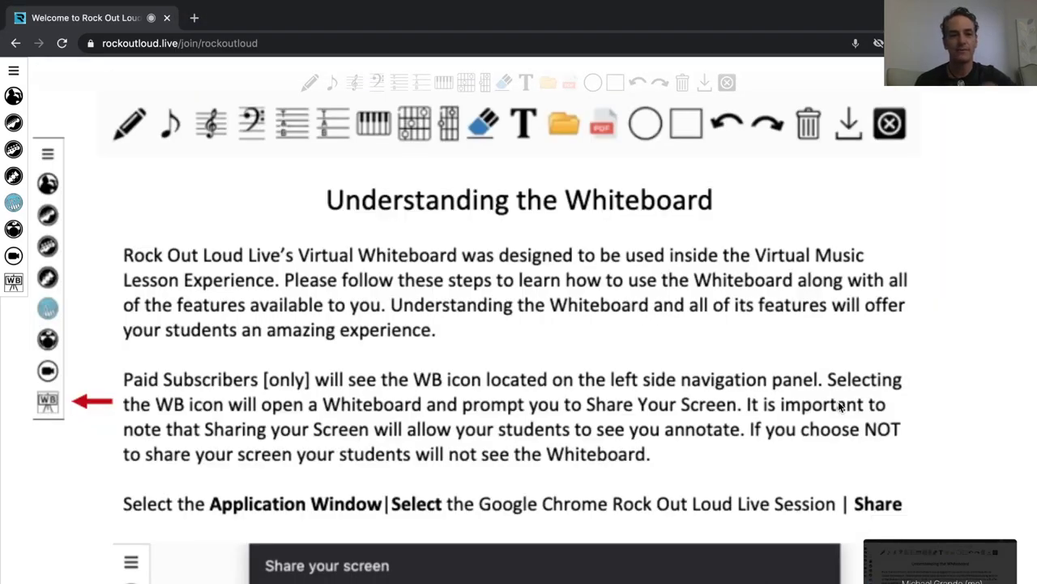
- Annotate the imported document with a thick red freehand line under the title and a circle overlapping the title and first paragraph
left_click(310, 85)
left_click(340, 113)
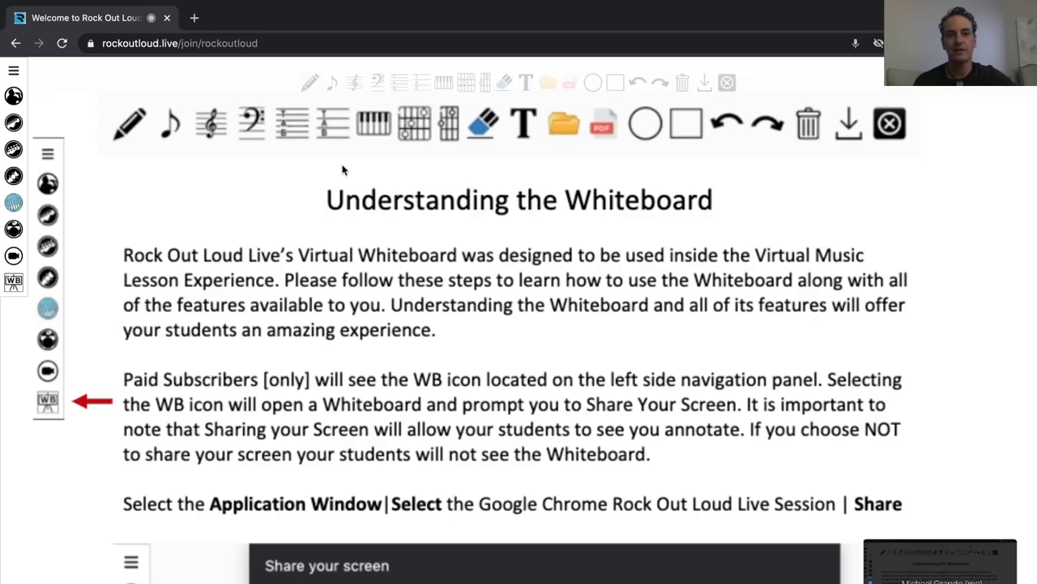
left_click_drag(355, 236, 805, 263)
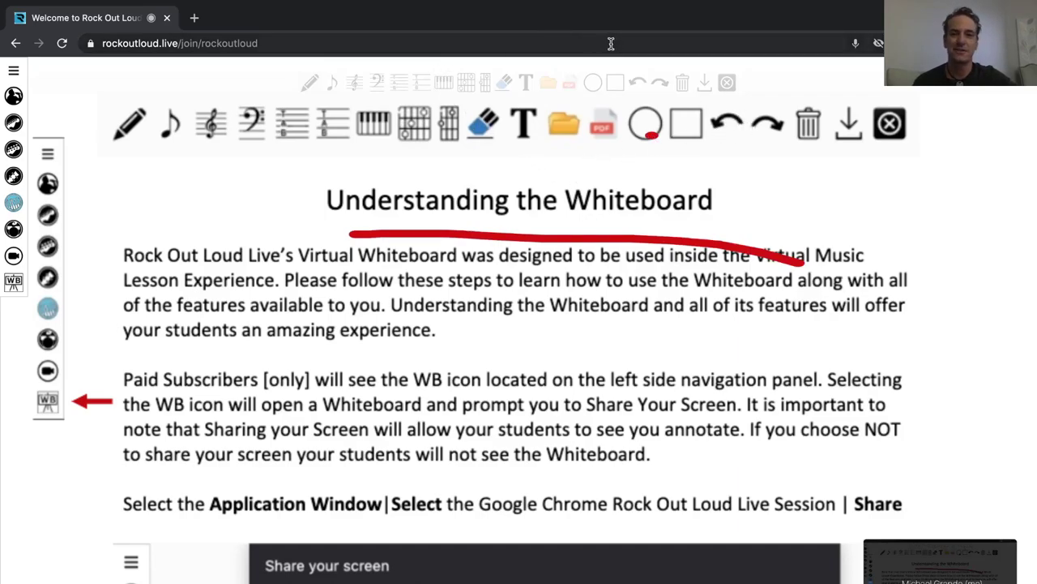
left_click(594, 83)
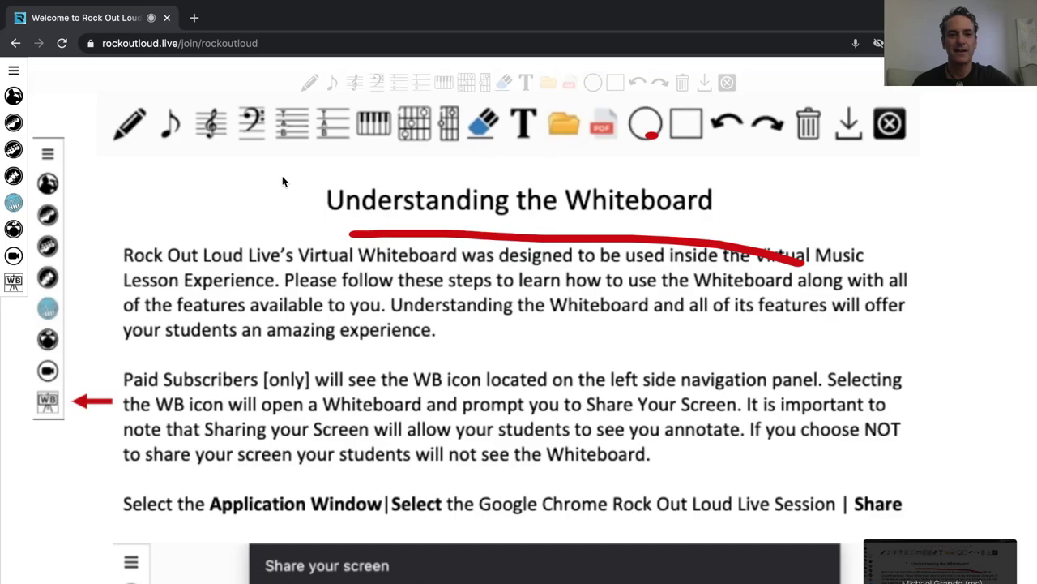
left_click_drag(409, 246, 466, 289)
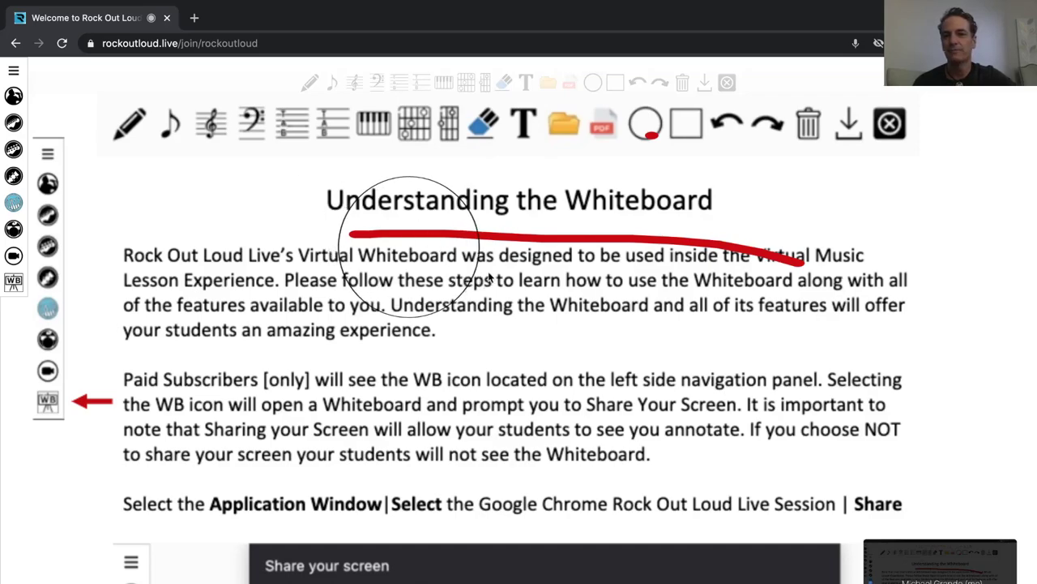
- Undo the circle, the red pencil marks and the imported document, and close the whiteboard
left_click(637, 84)
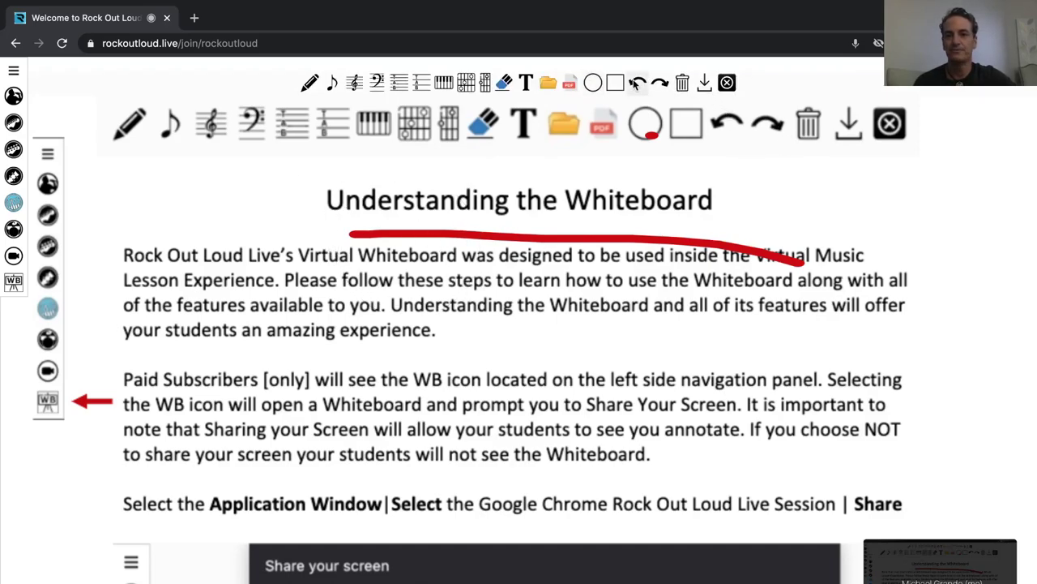
left_click(637, 83)
left_click(637, 84)
left_click(637, 83)
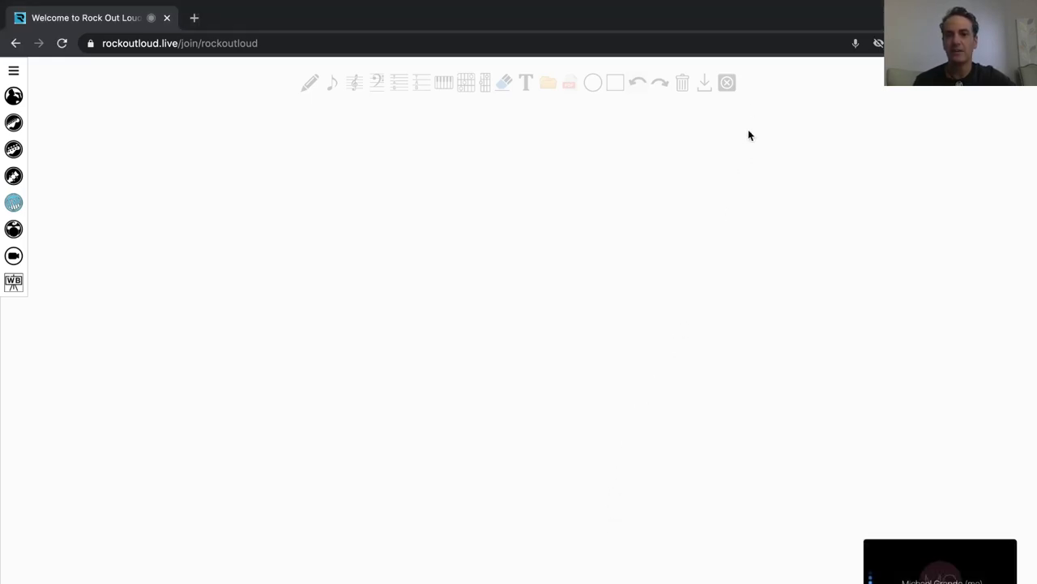
left_click(730, 89)
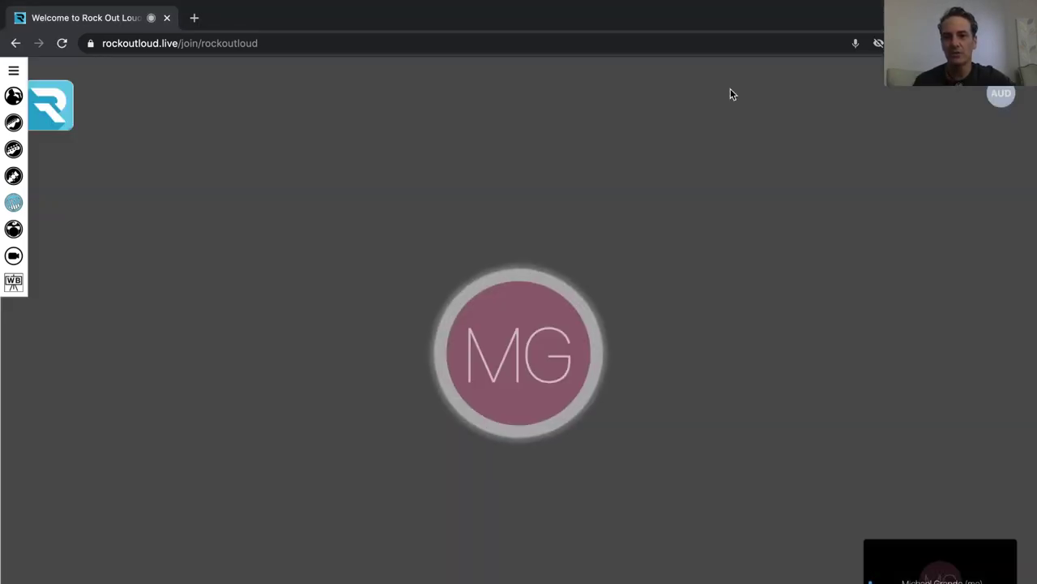